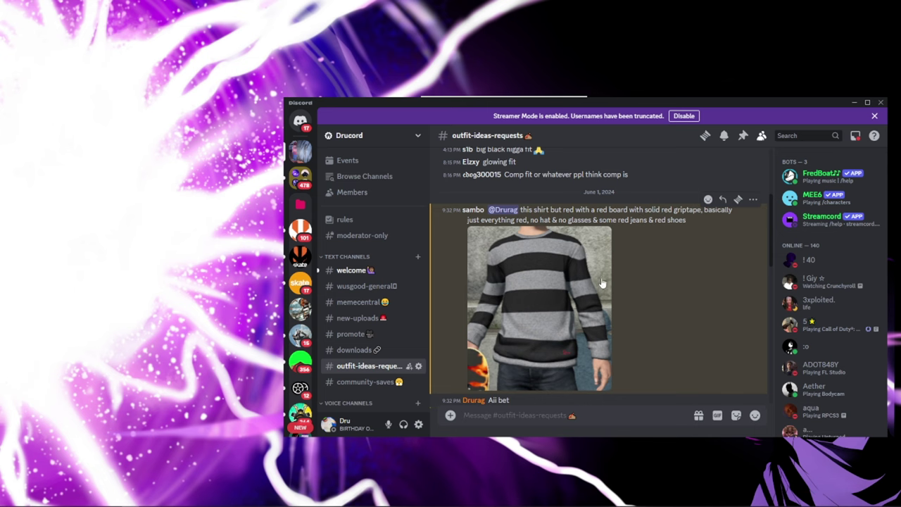
# - Scroll down the Discord channel to read the all-red outfit request
pyautogui.scroll(-1, 592, 314)
pyautogui.scroll(-1, 541, 311)
# - Minimise Discord to show RPCS3's Skate 3 list, then restore the Discord window
pyautogui.click(854, 102)
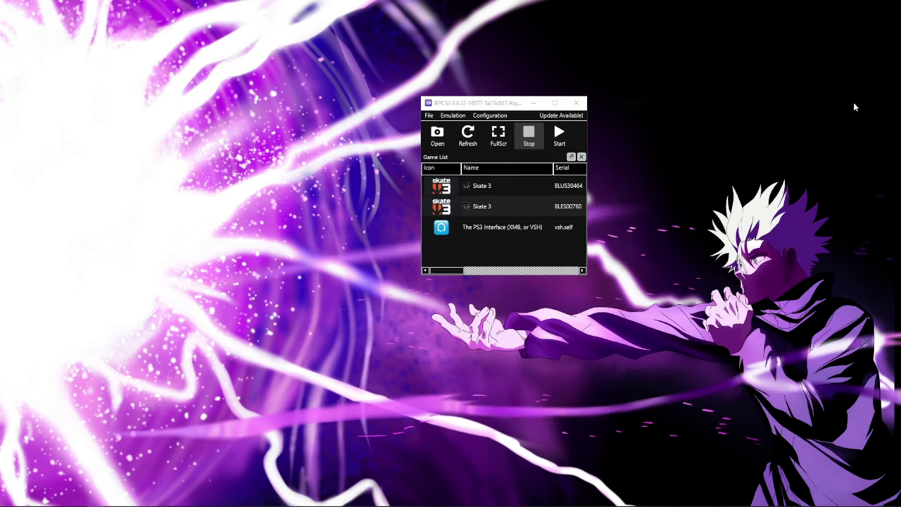
pyautogui.moveTo(146, 502)
pyautogui.moveTo(112, 503)
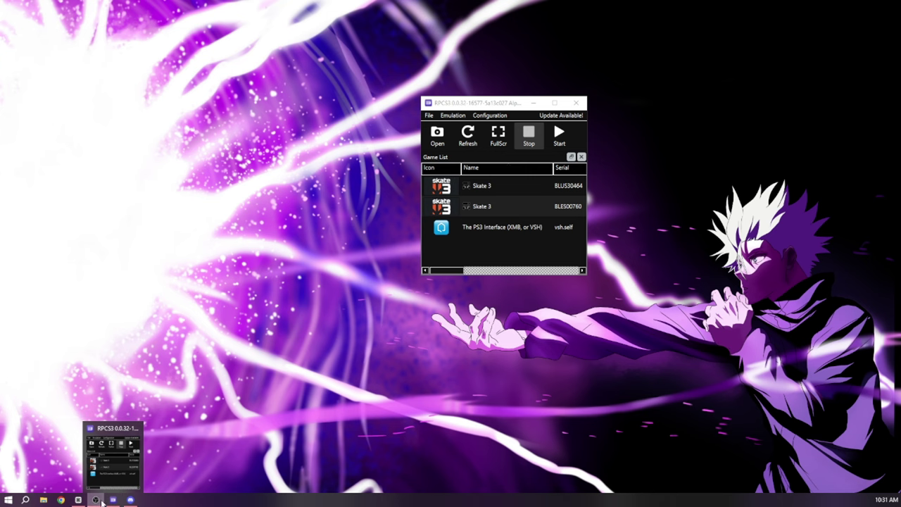
pyautogui.click(130, 500)
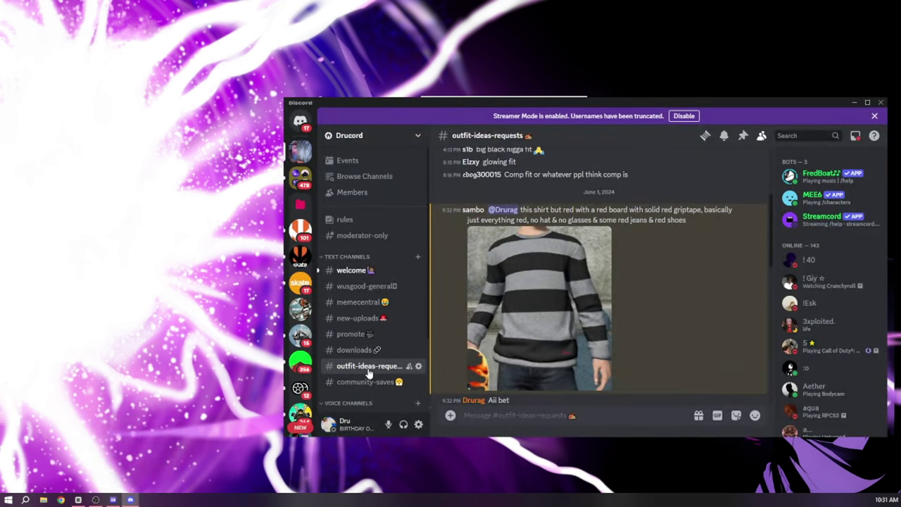
# - Go to the EA Skate Modding downloads channel and follow the All_Download_Links.rtf Drive link
pyautogui.click(300, 334)
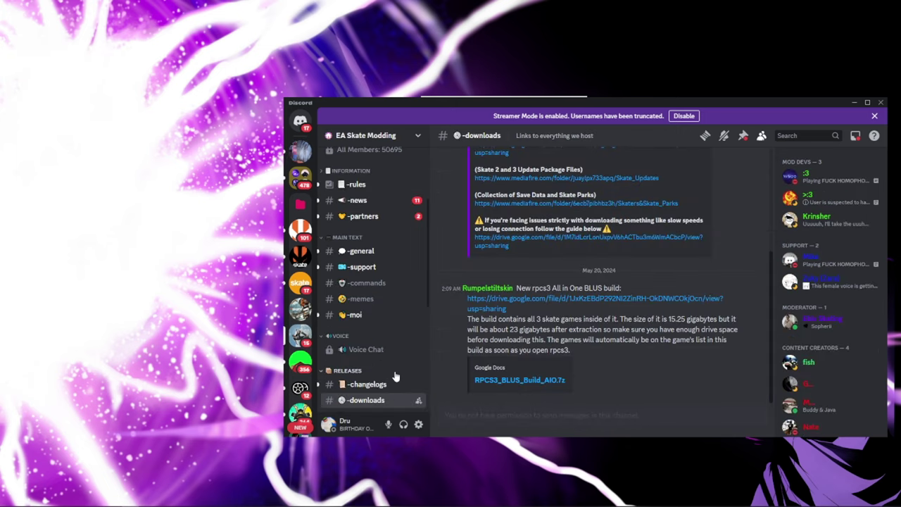
pyautogui.scroll(-3, 395, 377)
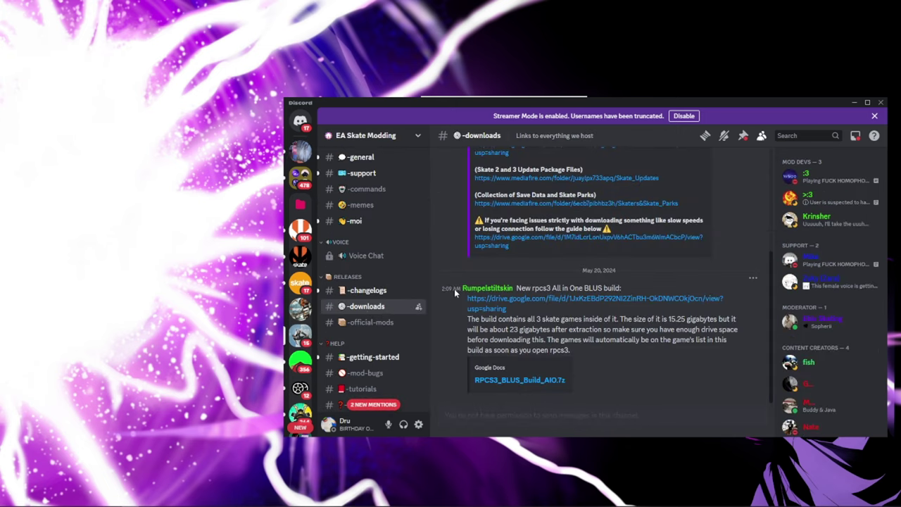
pyautogui.scroll(3, 454, 293)
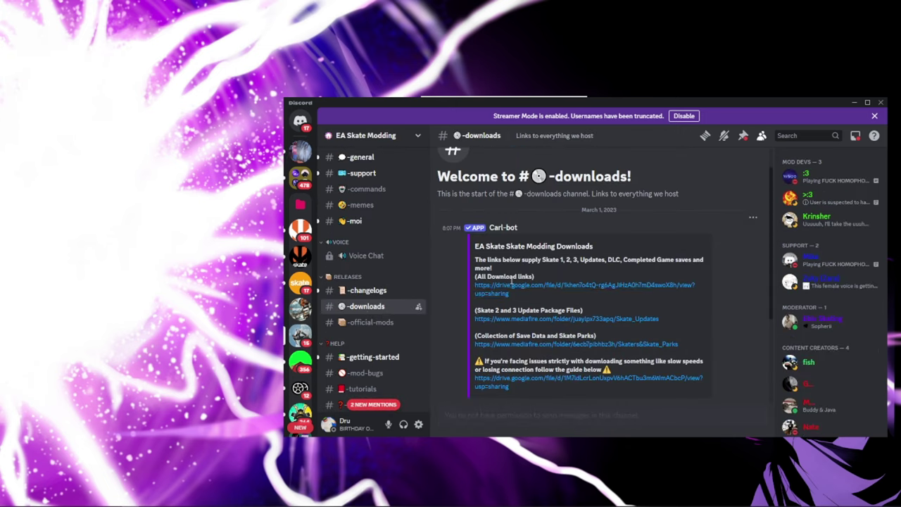
pyautogui.click(494, 291)
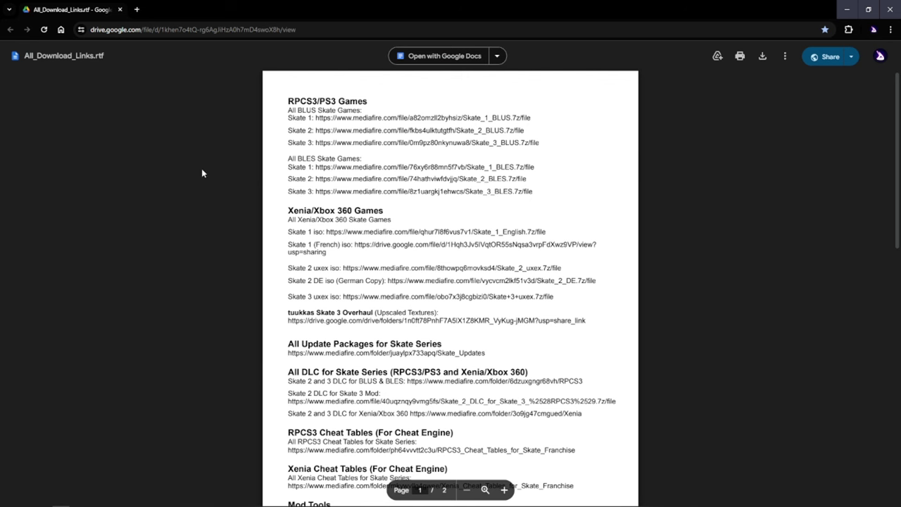
pyautogui.scroll(-2, 406, 332)
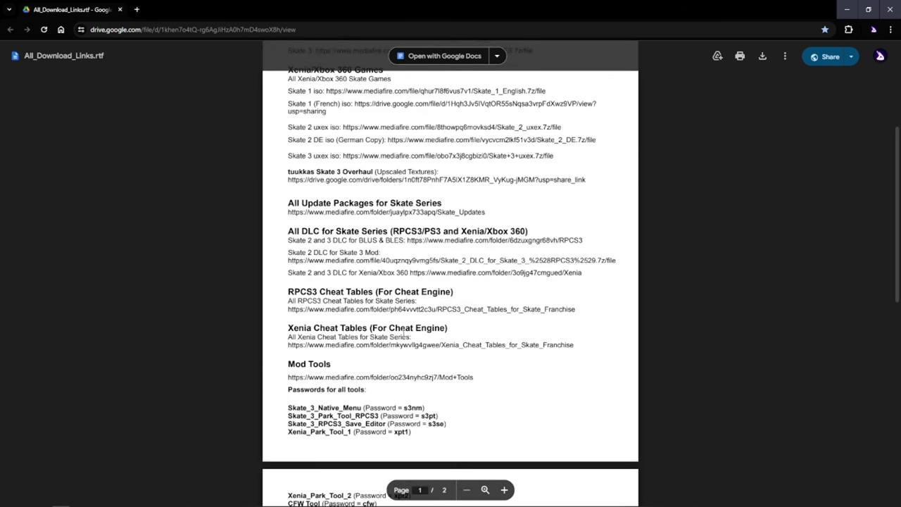
pyautogui.scroll(-6, 400, 337)
pyautogui.scroll(7, 400, 341)
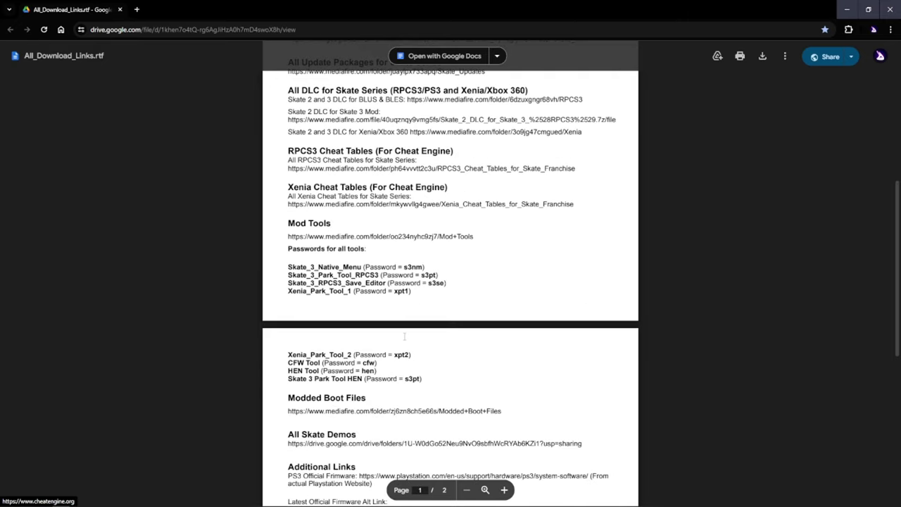
pyautogui.scroll(1, 406, 334)
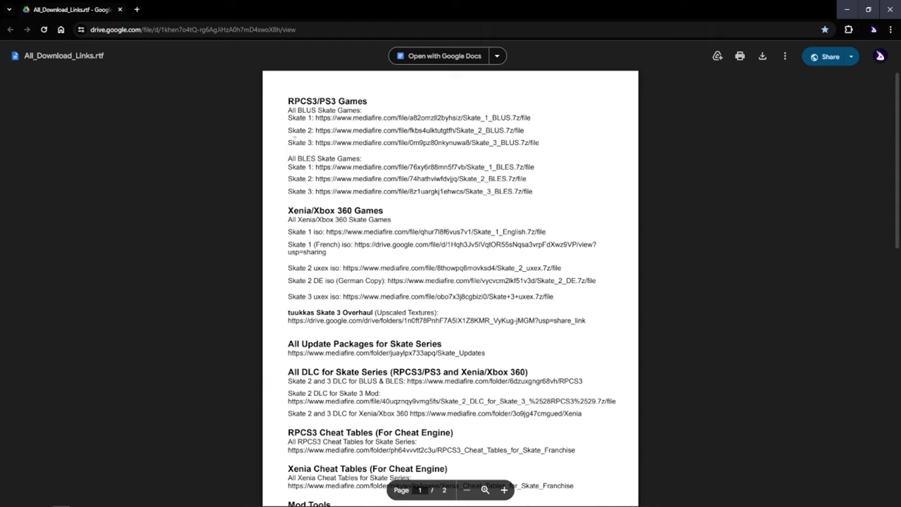
pyautogui.tripleClick(310, 143)
pyautogui.tripleClick(303, 191)
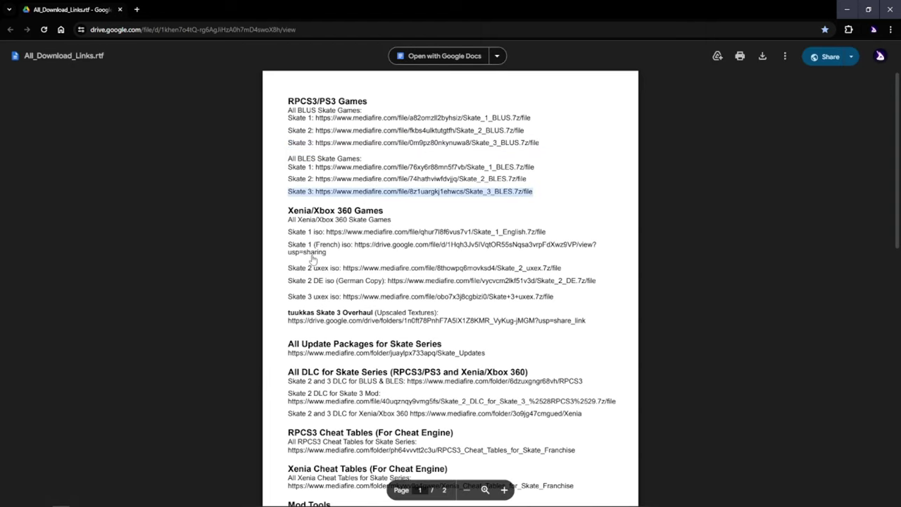
pyautogui.scroll(-1, 285, 262)
pyautogui.moveTo(287, 266); pyautogui.dragTo(411, 268)
pyautogui.scroll(-5, 304, 314)
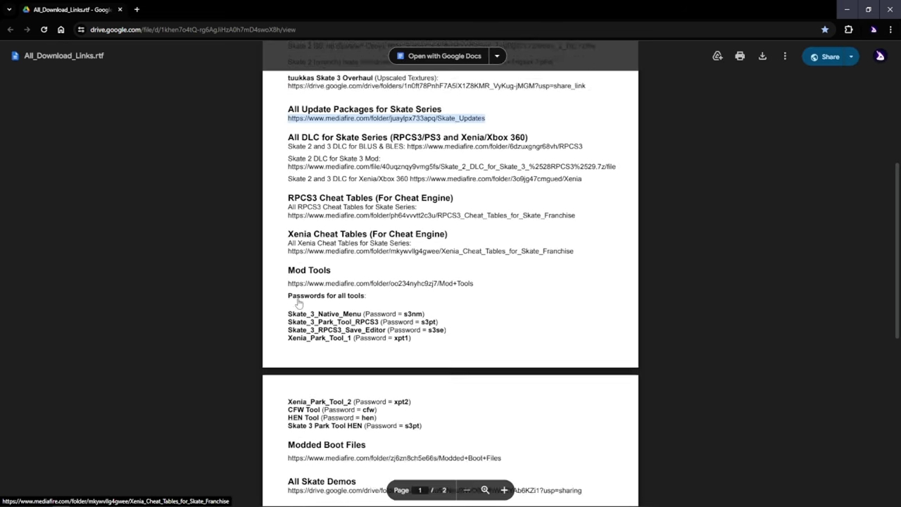
pyautogui.moveTo(288, 310); pyautogui.dragTo(406, 307)
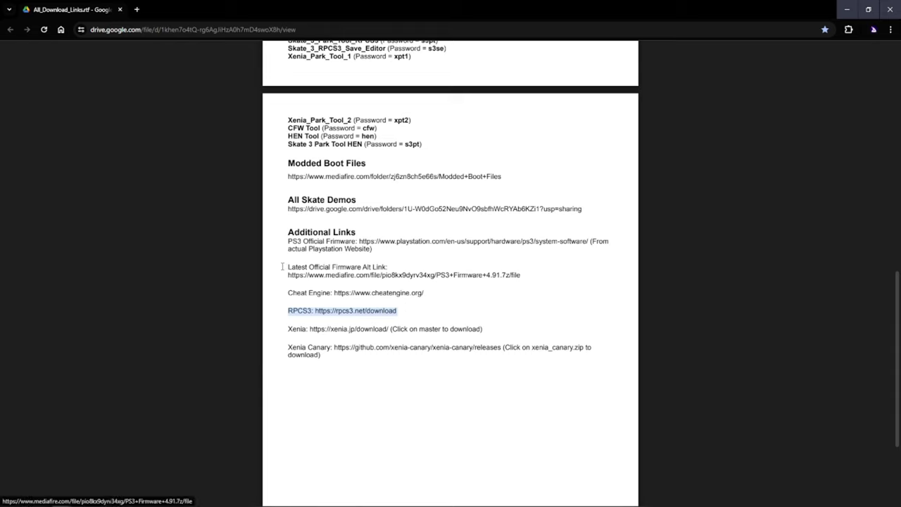
pyautogui.moveTo(283, 273); pyautogui.dragTo(520, 276)
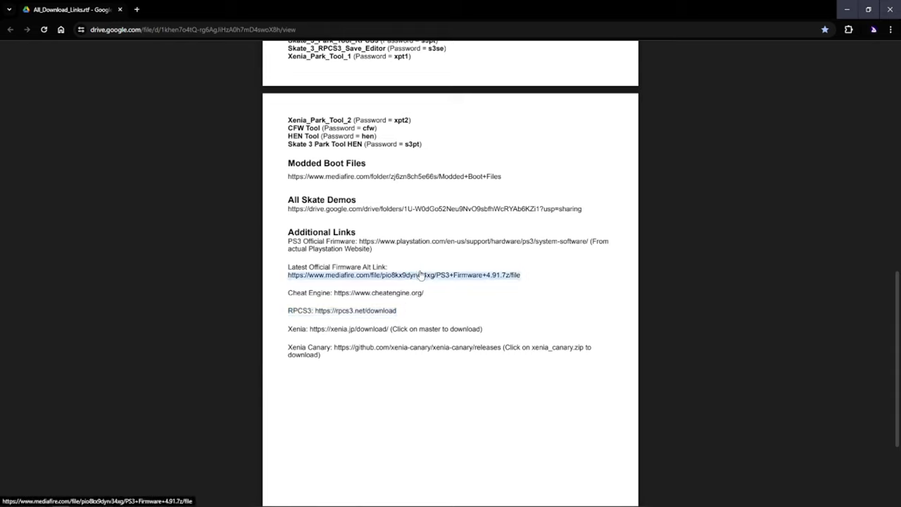
pyautogui.moveTo(285, 249); pyautogui.dragTo(359, 241)
pyautogui.tripleClick(359, 275)
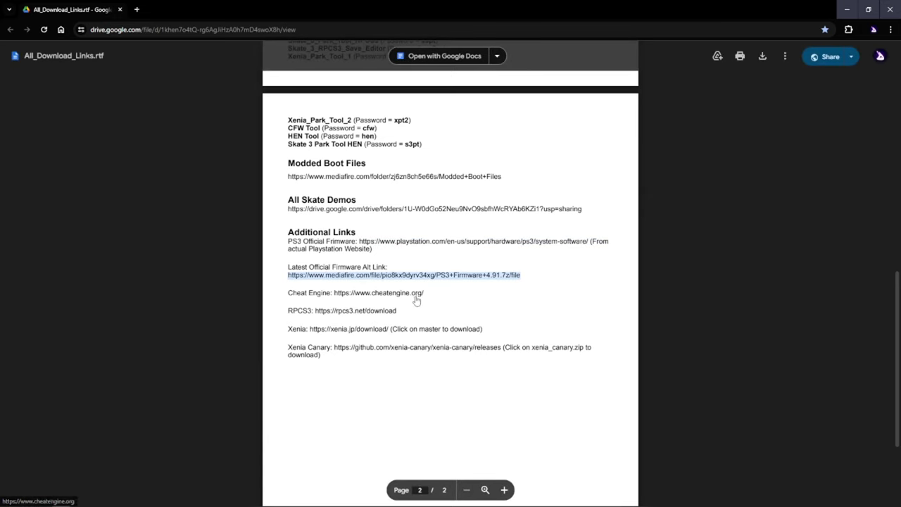
pyautogui.scroll(3, 416, 299)
pyautogui.scroll(2, 396, 301)
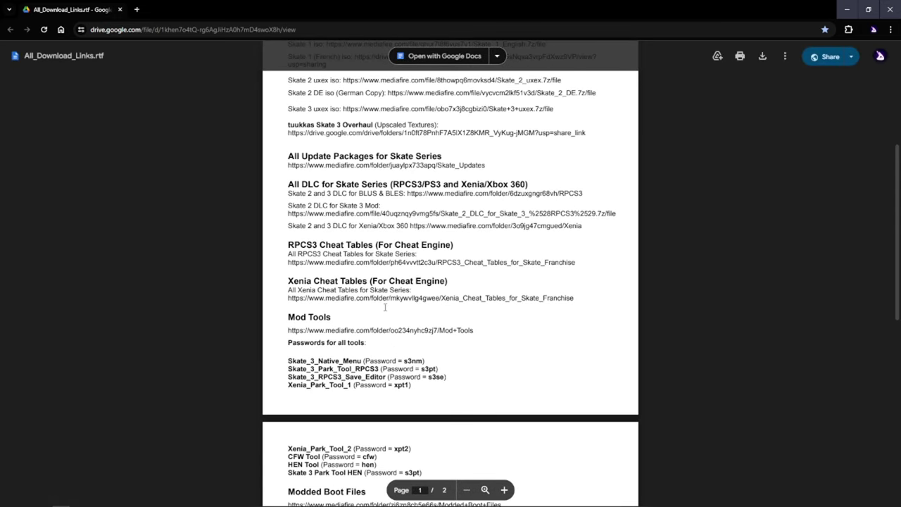
pyautogui.scroll(-1, 246, 326)
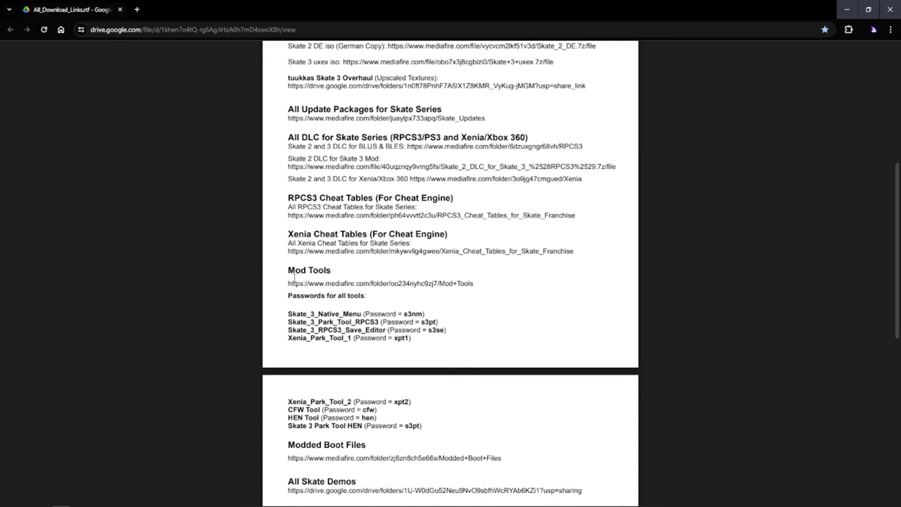
# - Highlight the save editor password entry, the Skate 2 and 3 DLC line, and the Mod Tools link
pyautogui.moveTo(285, 329); pyautogui.dragTo(446, 329)
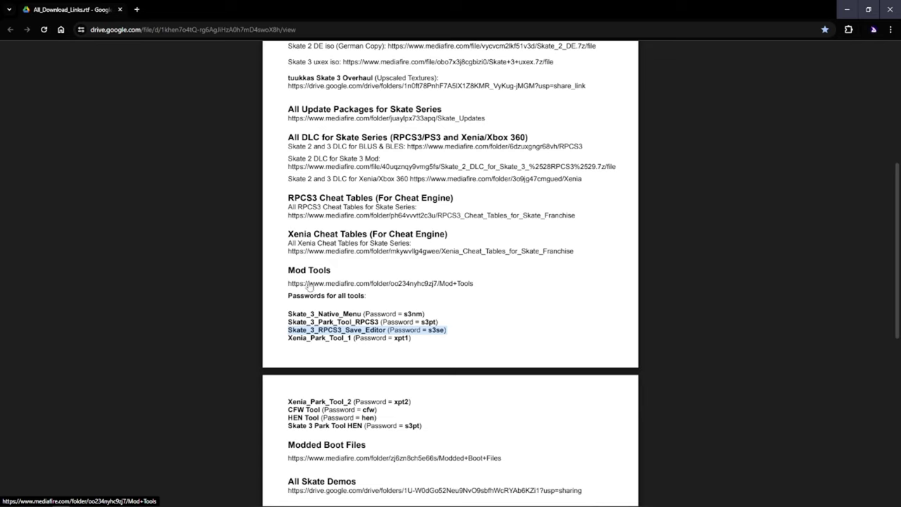
pyautogui.scroll(1, 271, 303)
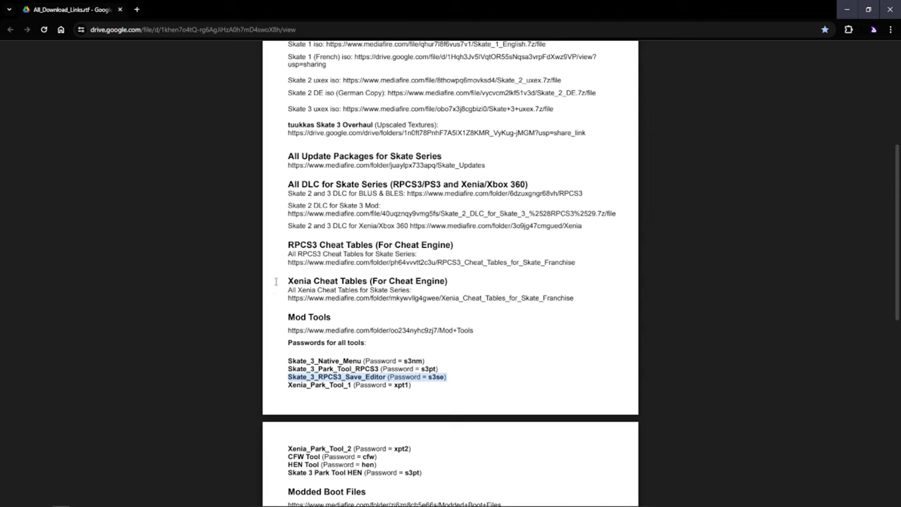
pyautogui.moveTo(278, 197); pyautogui.dragTo(495, 197)
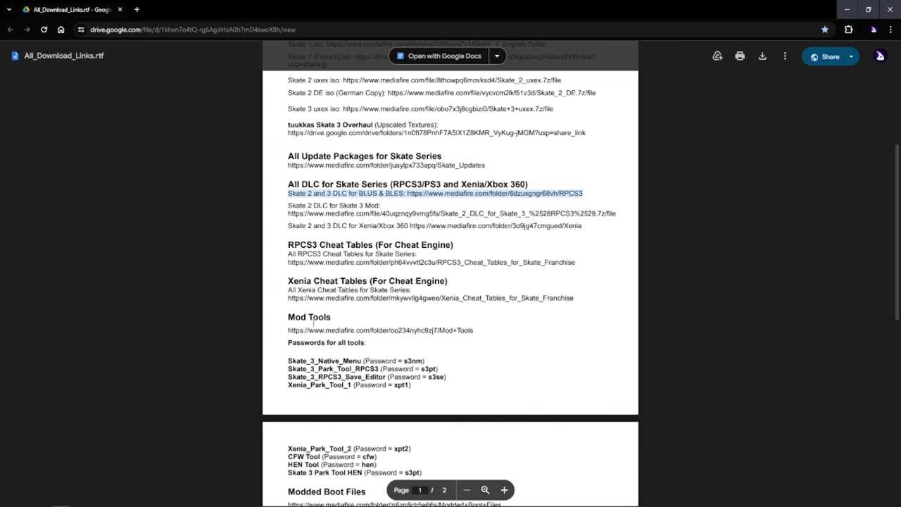
pyautogui.scroll(-1, 314, 321)
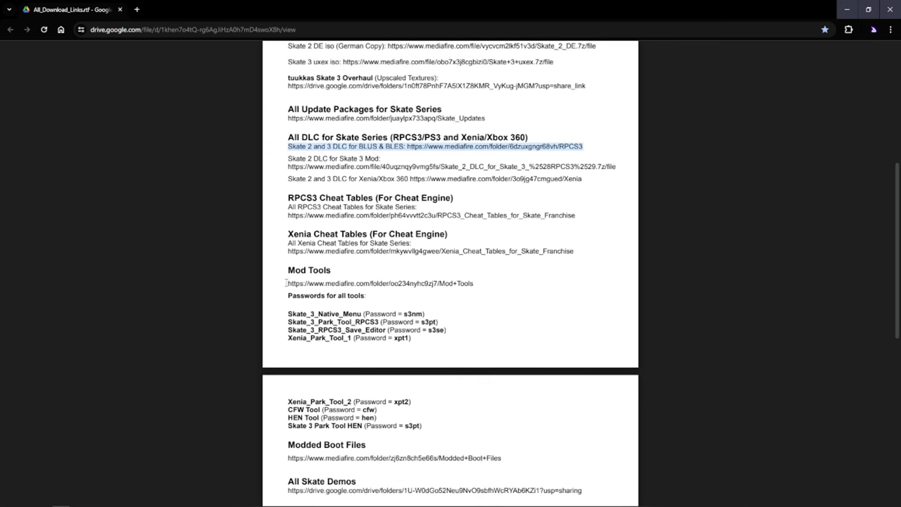
pyautogui.moveTo(284, 282); pyautogui.dragTo(299, 284)
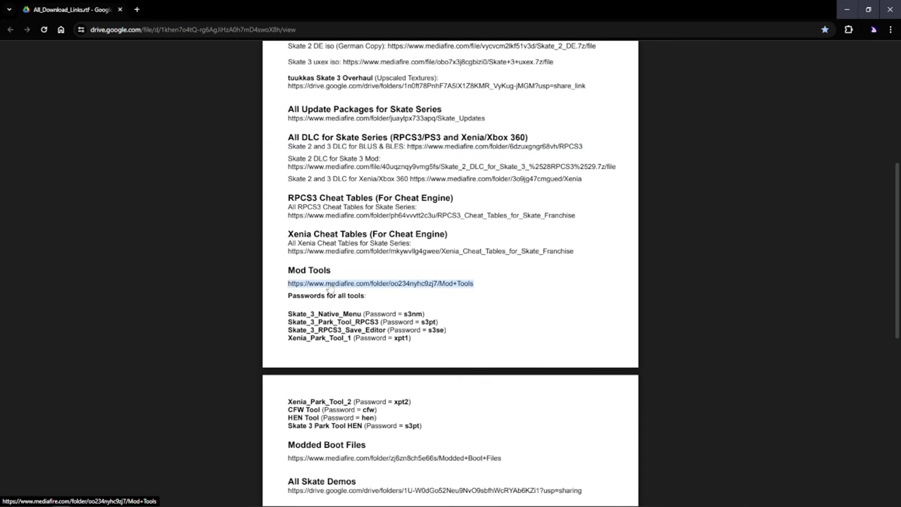
# - Follow the Mod Tools link to MediaFire's RPCS3 folder and select Skate_3_RPCS3_Save_Editor.7z
pyautogui.click(325, 284)
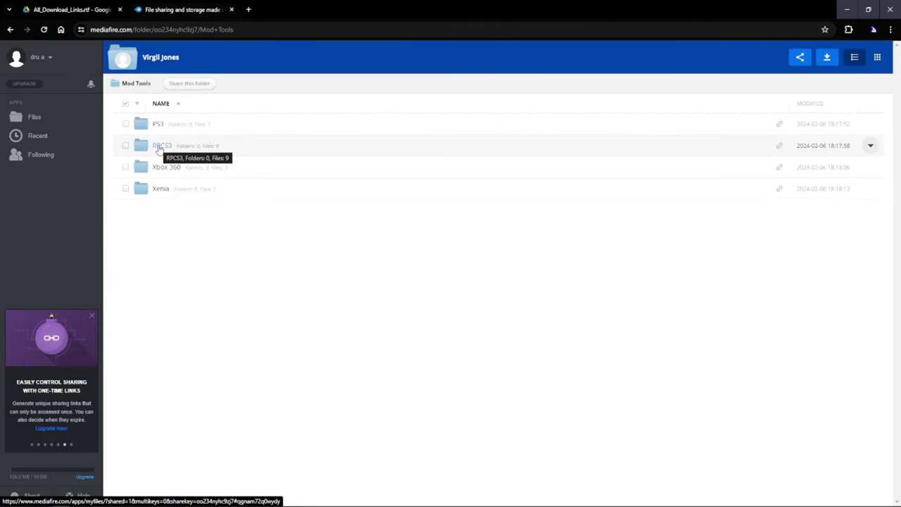
pyautogui.click(160, 148)
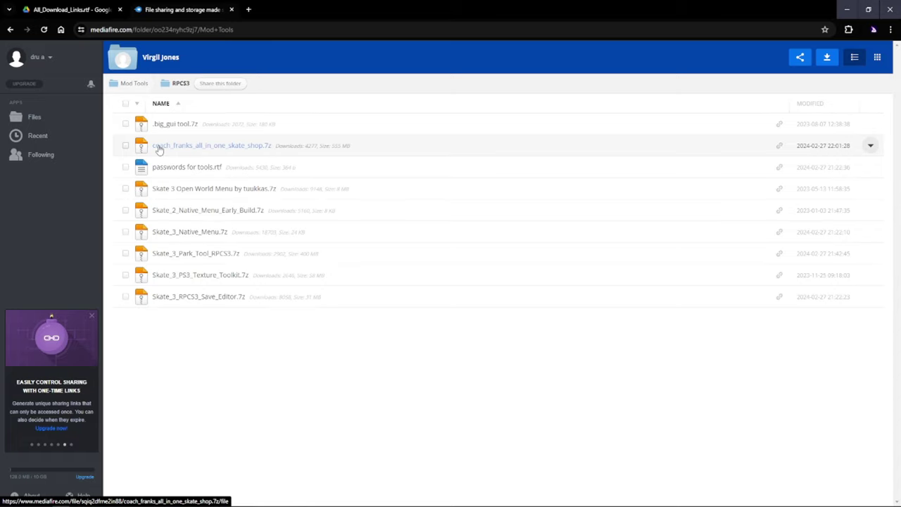
pyautogui.click(174, 298)
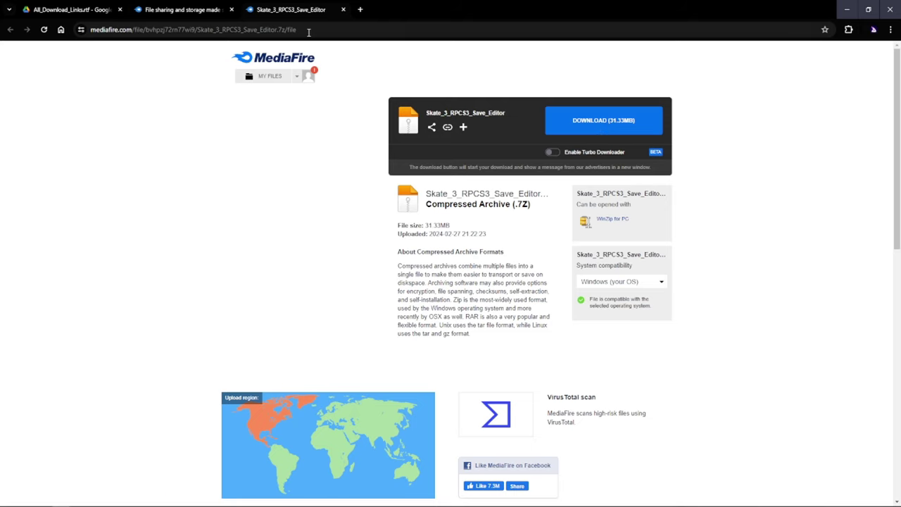
# - Return to the All_Download_Links.rtf tab and highlight the save editor's archive password
pyautogui.click(847, 10)
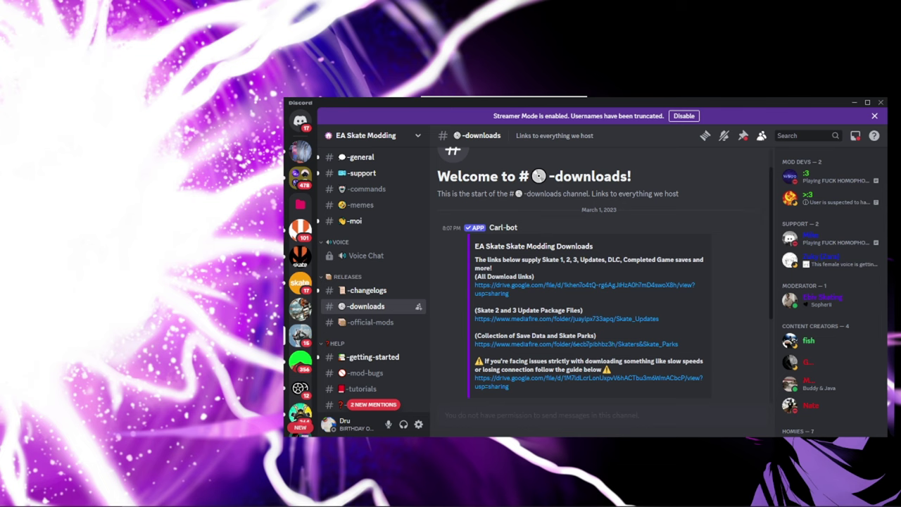
pyautogui.moveTo(25, 503)
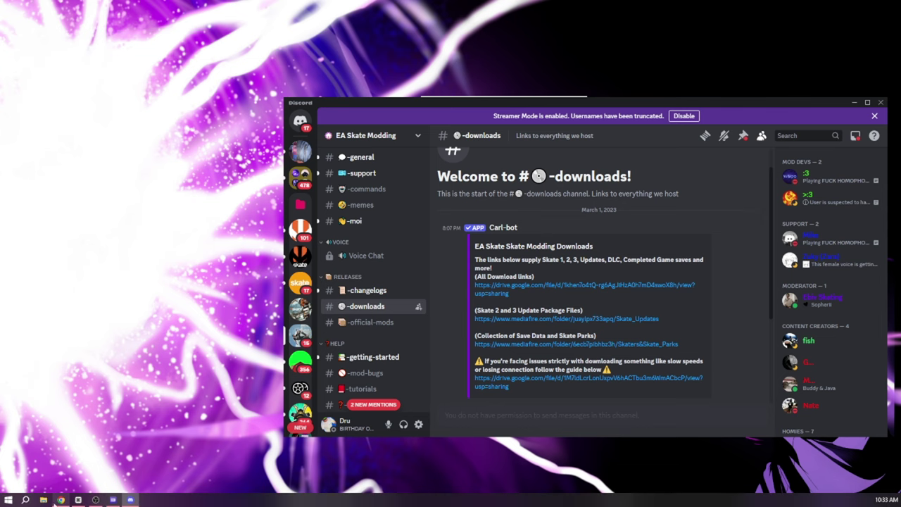
pyautogui.click(57, 501)
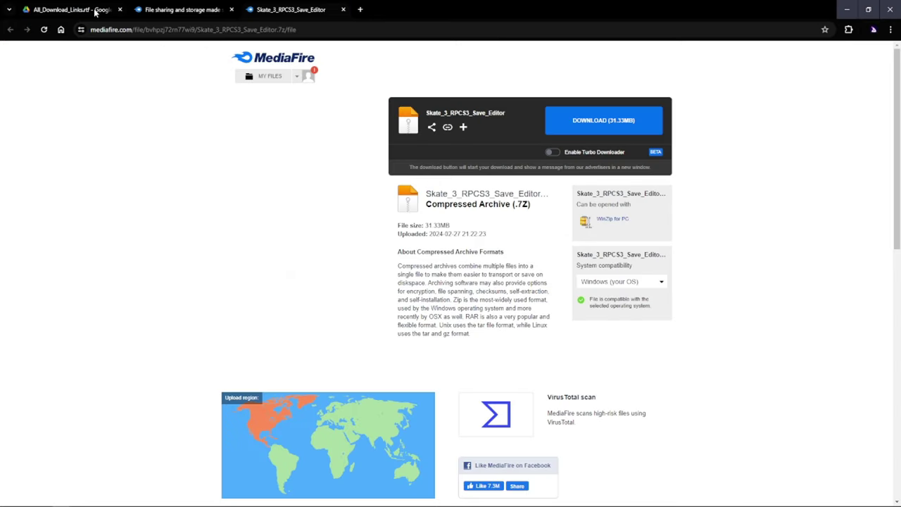
pyautogui.click(97, 12)
pyautogui.moveTo(449, 329); pyautogui.dragTo(389, 329)
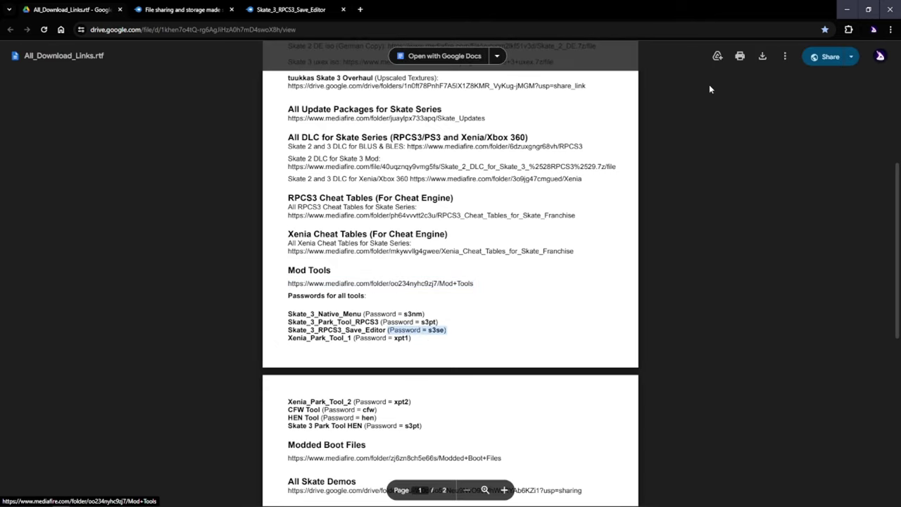
# - Hide Chrome and Discord, then boot the BLES00760 Skate 3 with custom configuration
pyautogui.click(846, 10)
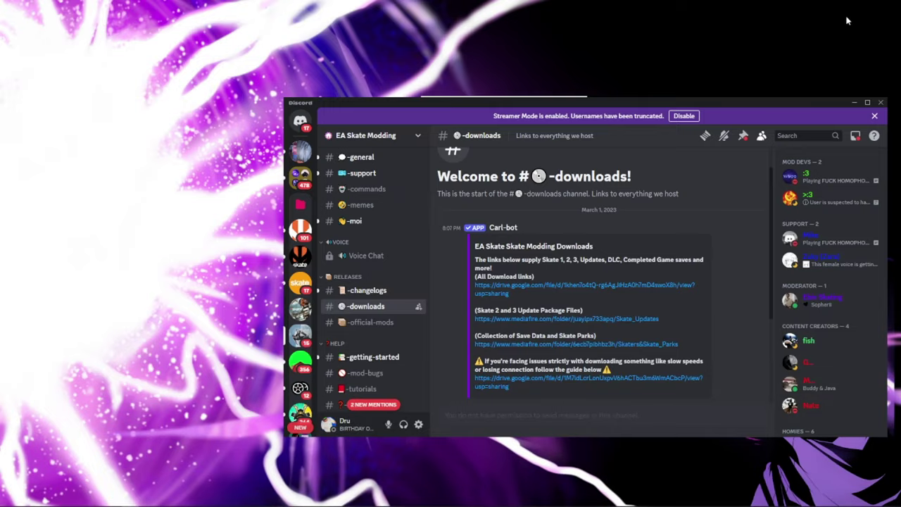
pyautogui.click(853, 102)
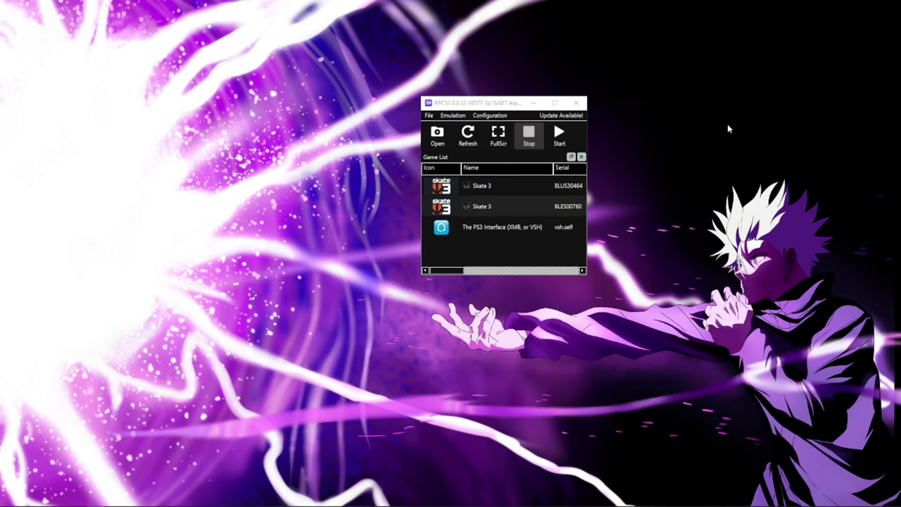
pyautogui.rightClick(509, 208)
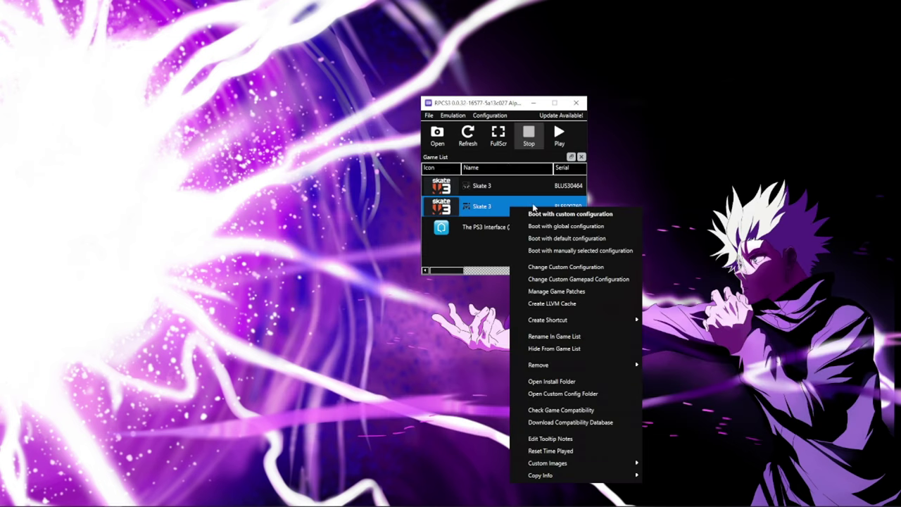
pyautogui.click(542, 215)
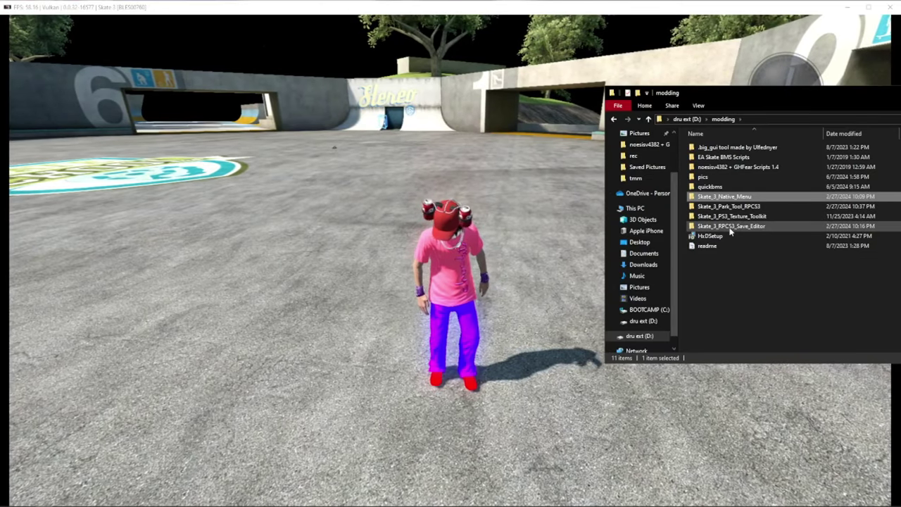
# - Open the Skate_3_RPCS3_Save_Editor folder, run the editor, and dismiss the 1.05-update error
pyautogui.doubleClick(730, 228)
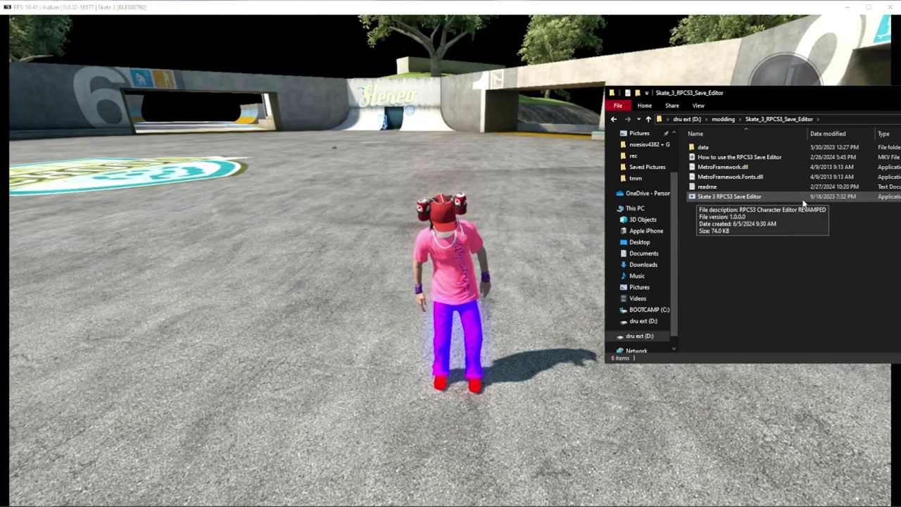
pyautogui.doubleClick(743, 197)
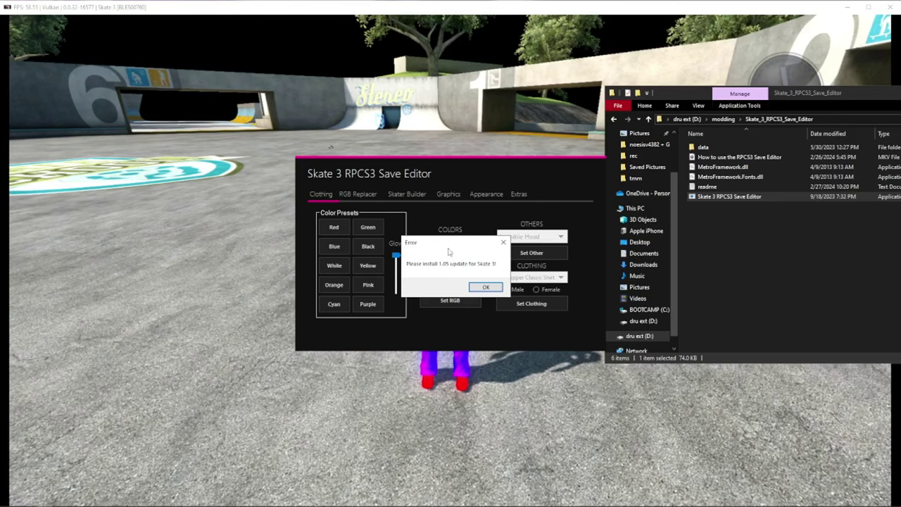
pyautogui.click(479, 288)
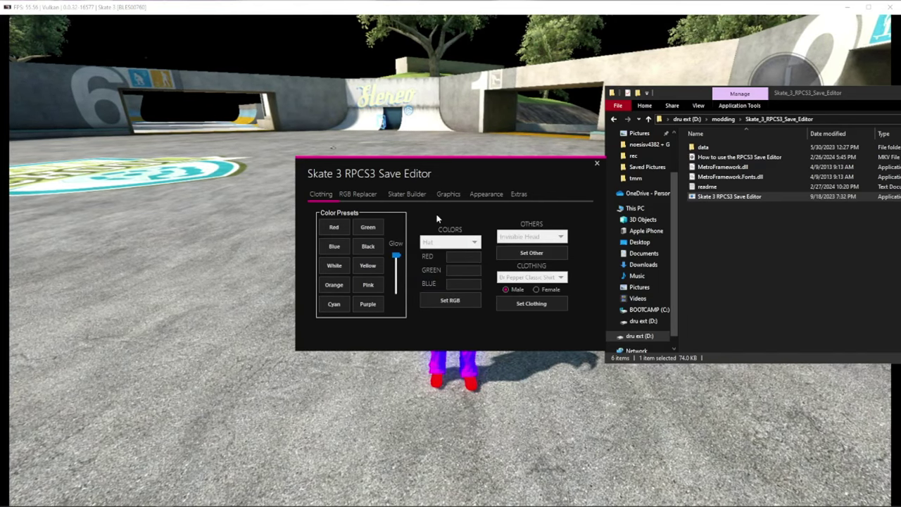
# - Shift the save editor right, then browse tees and Merchandise categories, keeping the orange tee
pyautogui.moveTo(439, 166); pyautogui.dragTo(553, 172)
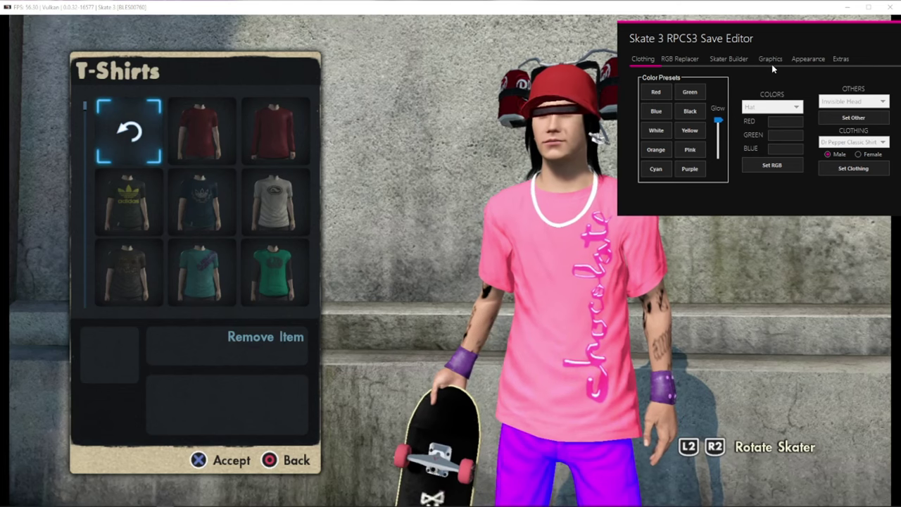
pyautogui.press('Right')
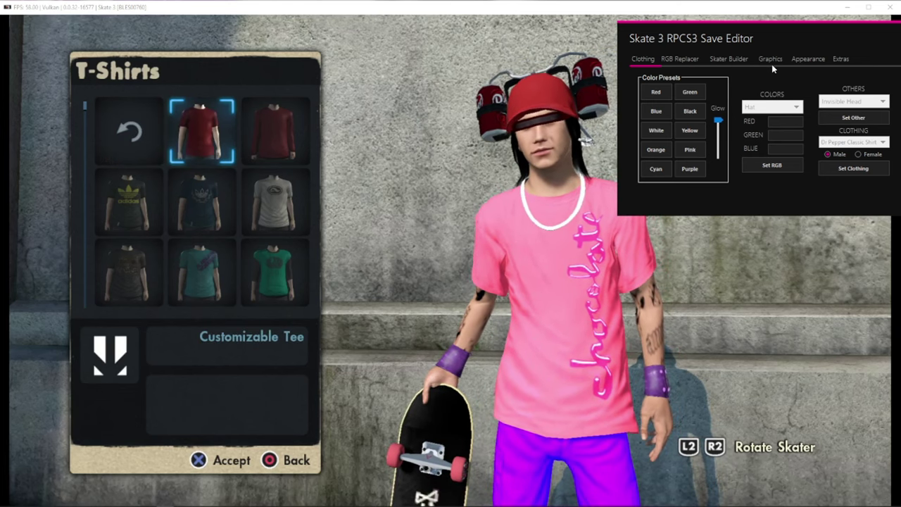
pyautogui.press('Left')
pyautogui.press('Right')
pyautogui.press('Left')
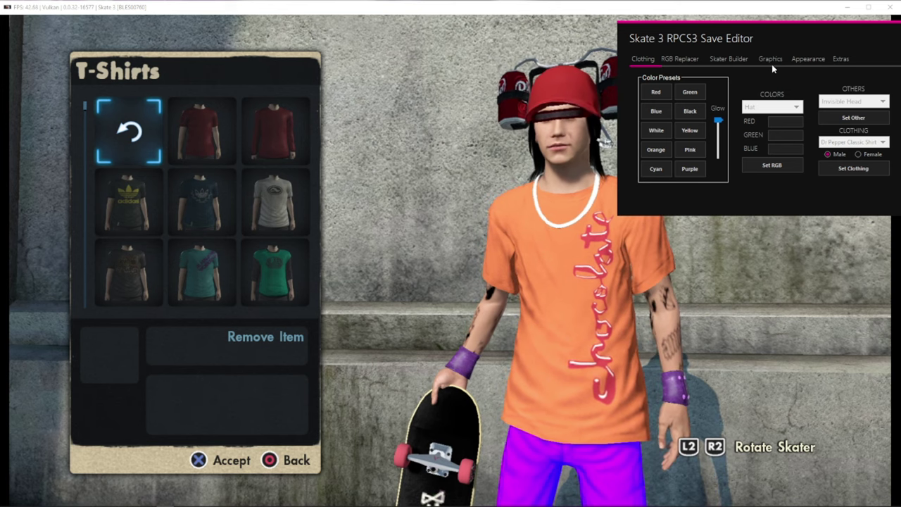
pyautogui.press('c')
pyautogui.press('Down')
pyautogui.press('Down')
pyautogui.press('Down')
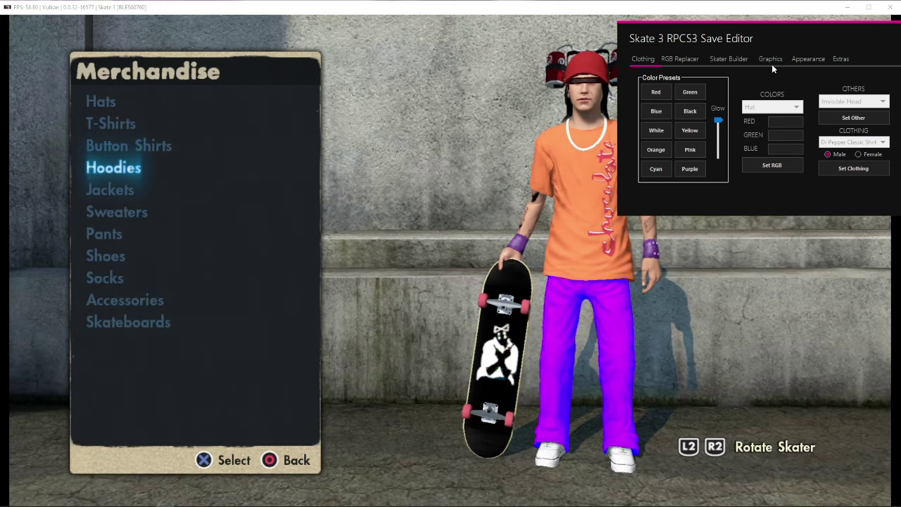
pyautogui.press('Up')
pyautogui.press('Up')
pyautogui.press('Up')
pyautogui.press('Down')
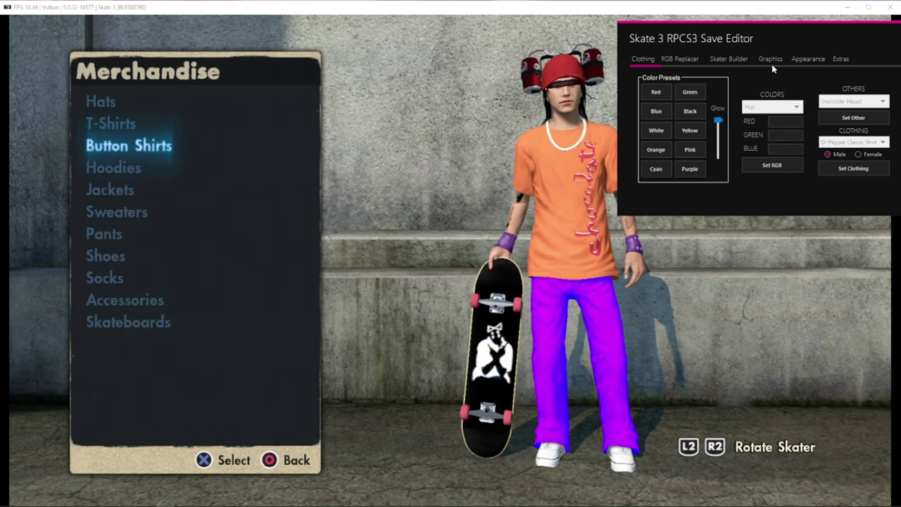
pyautogui.press('c')
pyautogui.hotkey('alt', 'Tab')
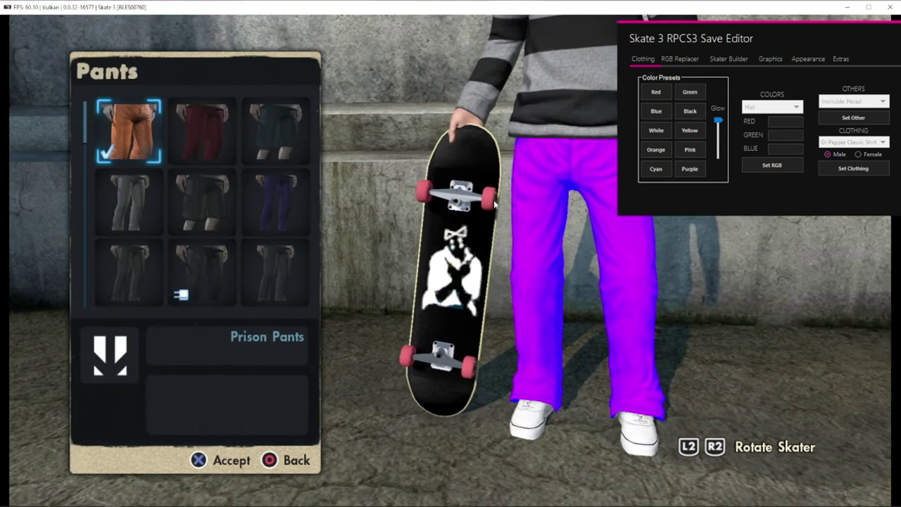
# - Put on the Baggy Dark Blues pants in place of the purple ones
pyautogui.press('Down')
pyautogui.press('Down')
pyautogui.press('Down')
pyautogui.press('Down')
pyautogui.press('Right')
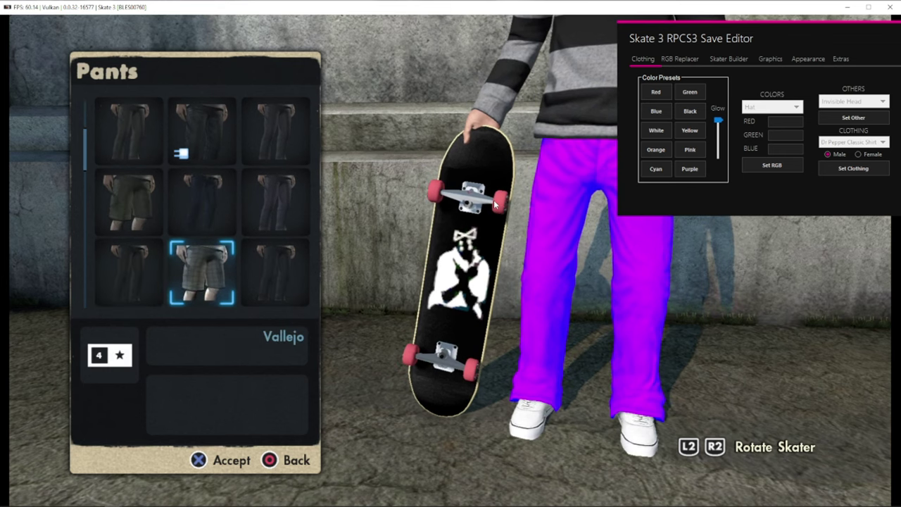
pyautogui.press('Down')
pyautogui.press('Down')
pyautogui.press('Down')
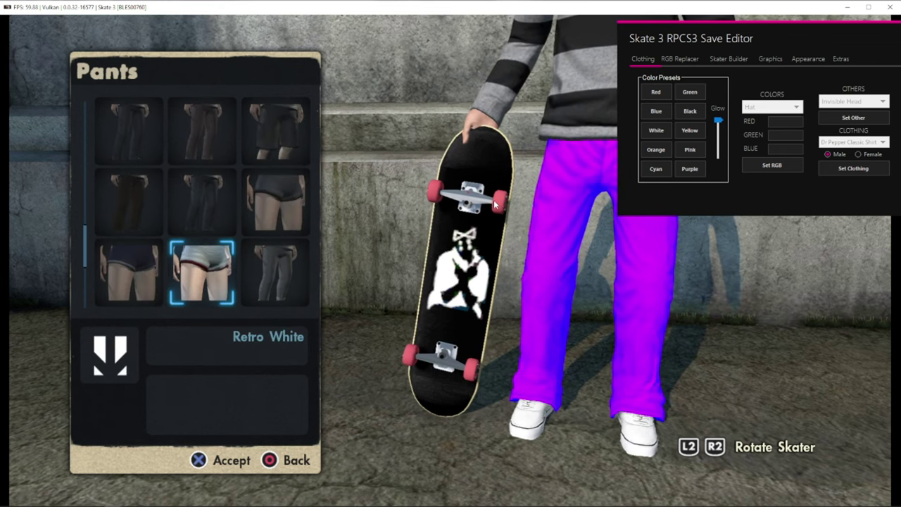
pyautogui.press('Down')
pyautogui.press('Down')
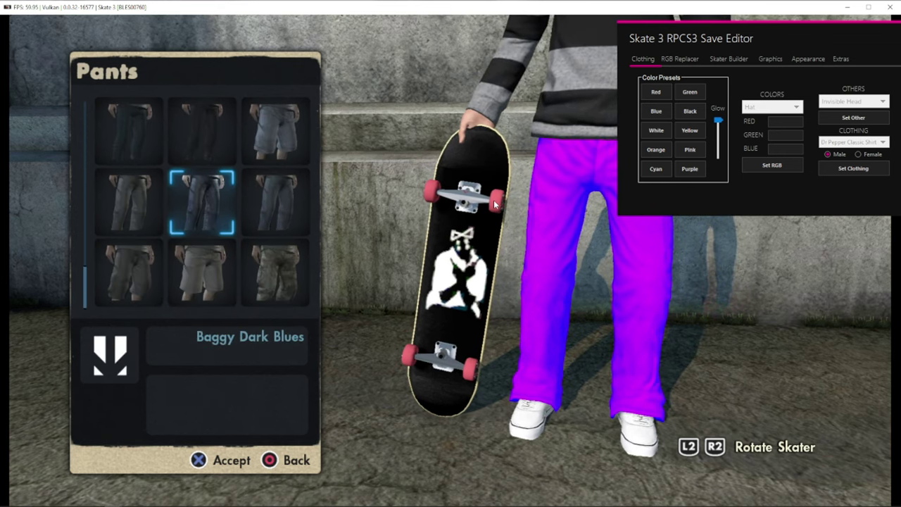
pyautogui.press('e')
# - Choose the Supra Thunder shoes, return to Merchandise, and nudge the save editor up-left
pyautogui.press('Up')
pyautogui.press('Up')
pyautogui.press('Up')
pyautogui.press('Up')
pyautogui.press('Up')
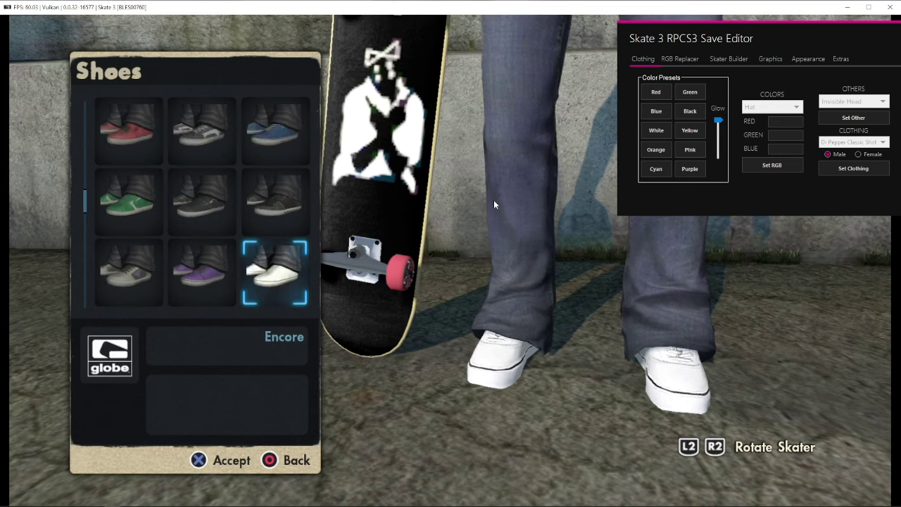
pyautogui.press('Up')
pyautogui.press('Up')
pyautogui.press('Up')
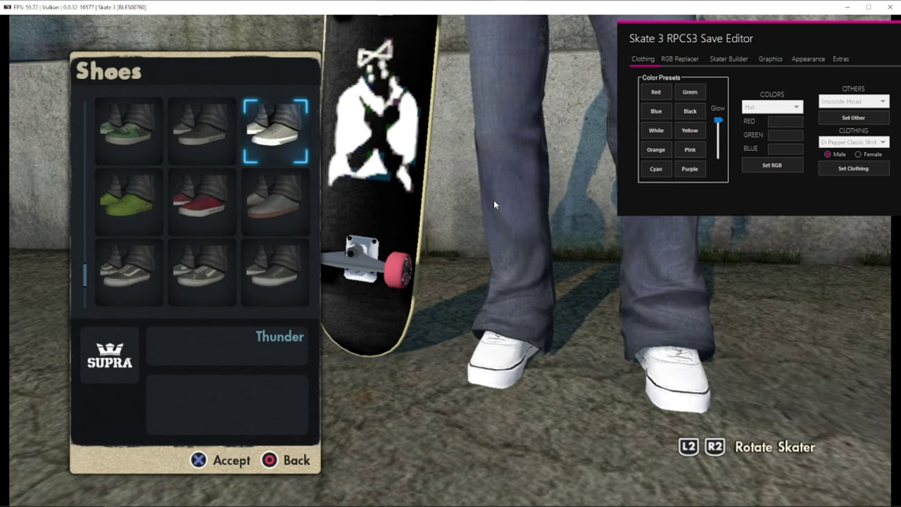
pyautogui.press('Down')
pyautogui.press('Up')
pyautogui.press('c')
pyautogui.press('Down')
pyautogui.press('Down')
pyautogui.press('Down')
pyautogui.press('x')
pyautogui.press('c')
pyautogui.moveTo(764, 31); pyautogui.dragTo(735, 28)
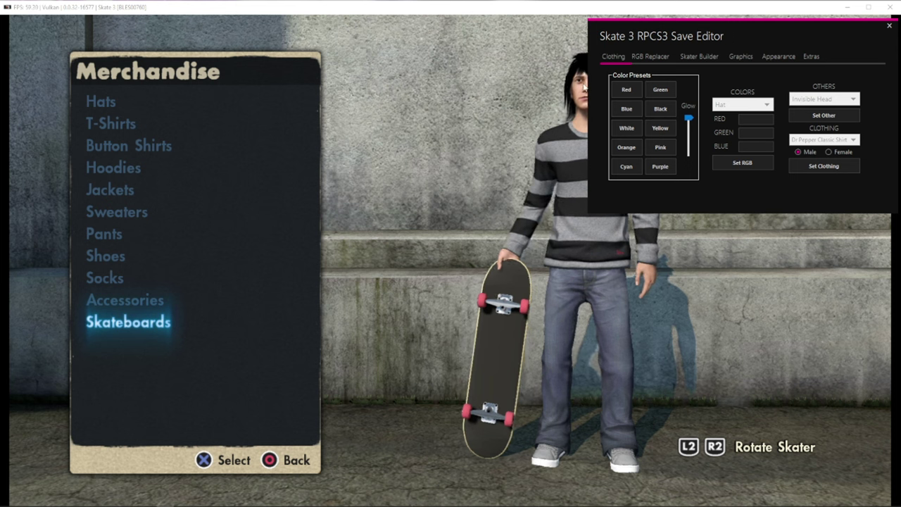
# - Cycle through the Skater Builder, Appearance and Extras tabs, ending on Extras
pyautogui.click(705, 60)
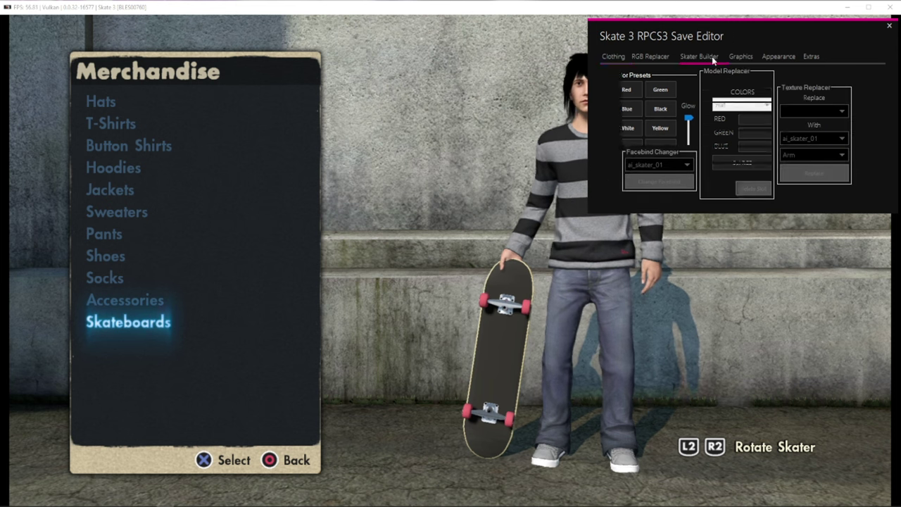
pyautogui.click(776, 58)
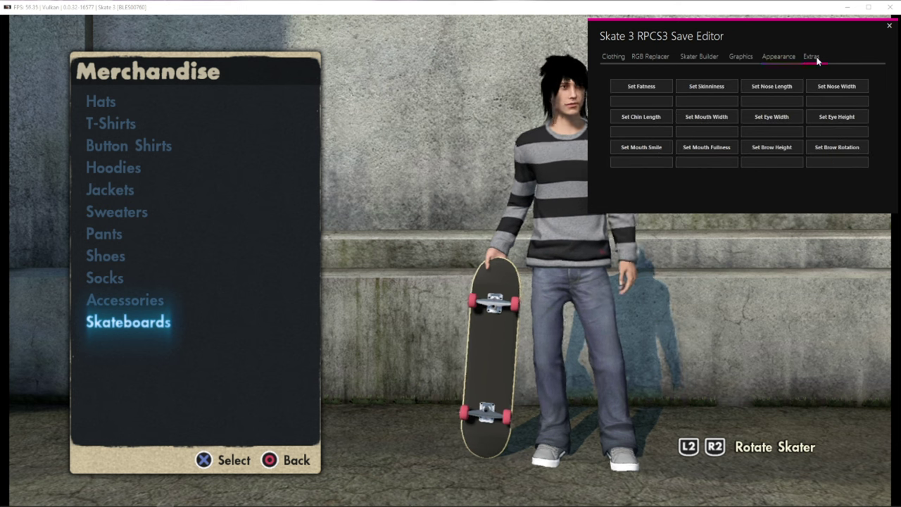
pyautogui.click(817, 62)
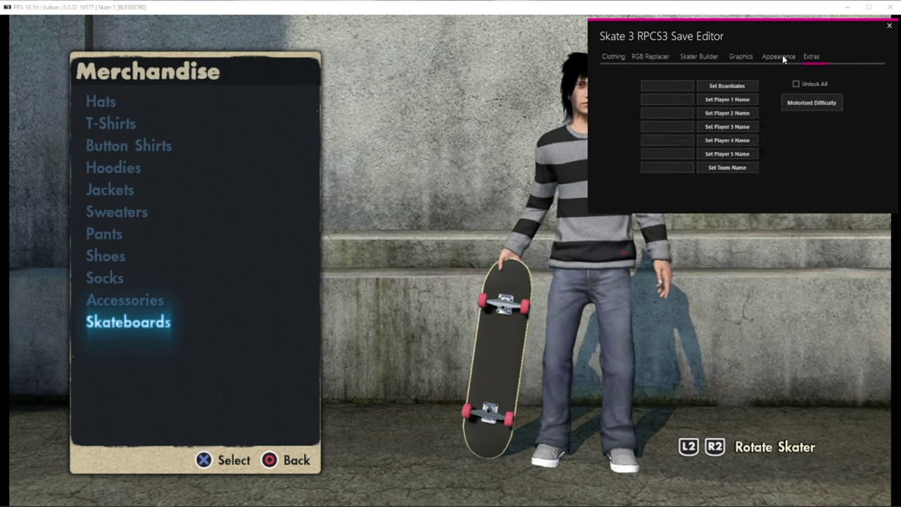
pyautogui.click(779, 57)
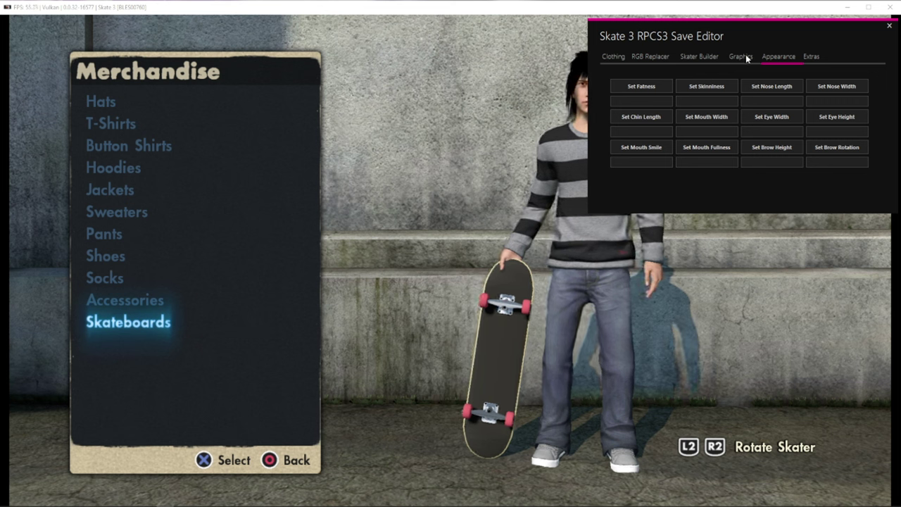
pyautogui.click(810, 59)
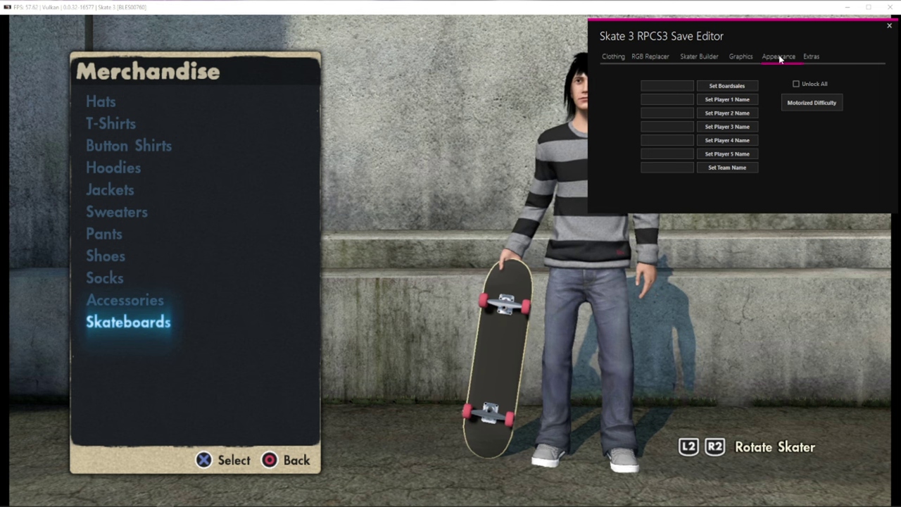
# - View the Graphics tab, return to Skater Builder, and choose Use Previous Skater
pyautogui.click(699, 56)
pyautogui.click(740, 56)
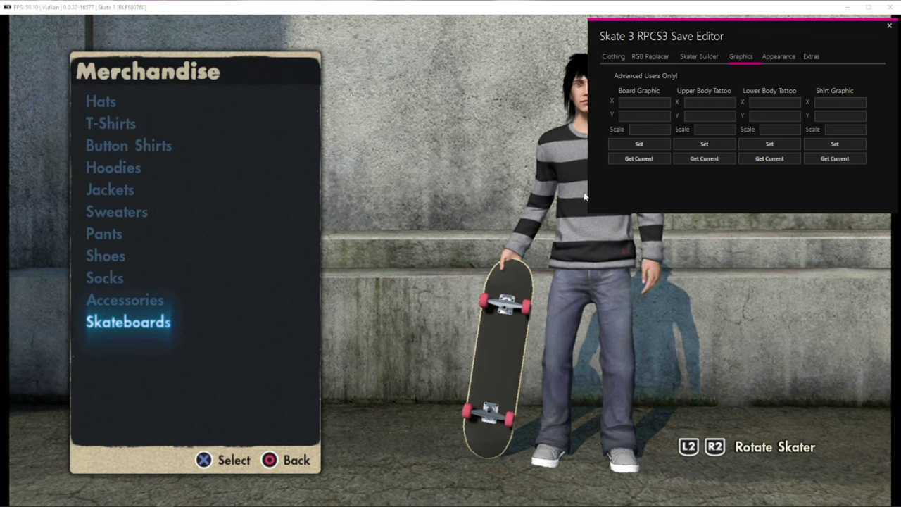
pyautogui.click(701, 57)
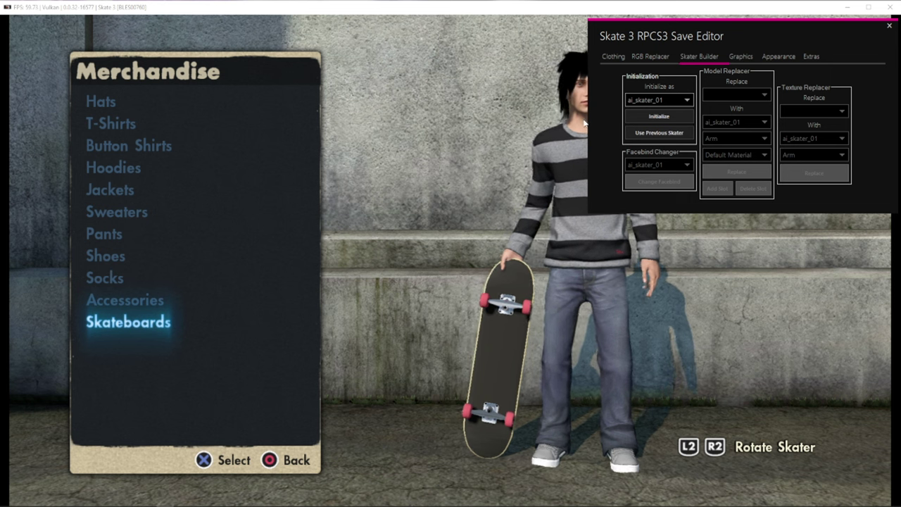
pyautogui.click(659, 132)
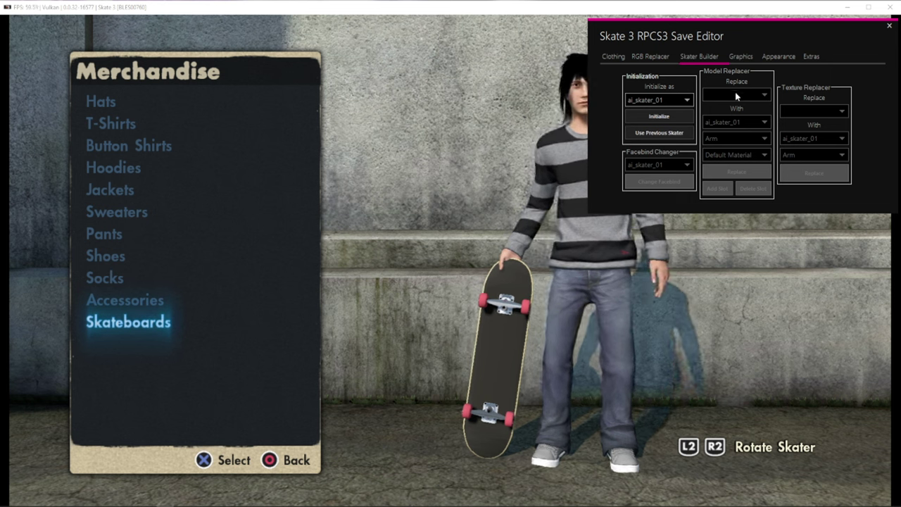